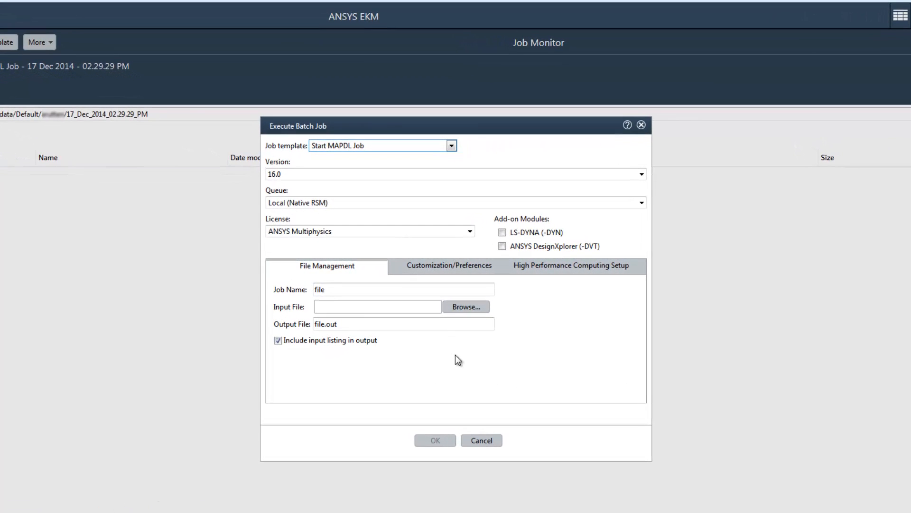
Review the Customization/Preferences and High Performance Computing Setup tabs of the batch job dialog
click(467, 269)
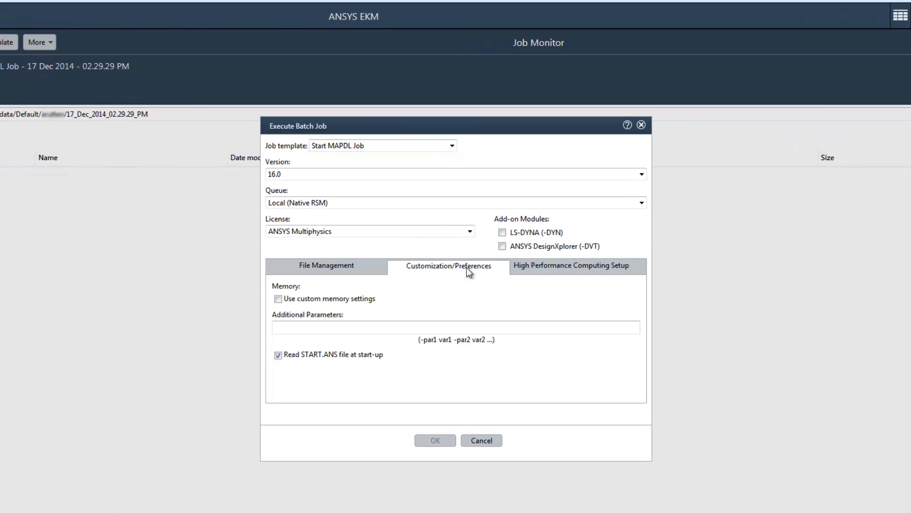
click(559, 272)
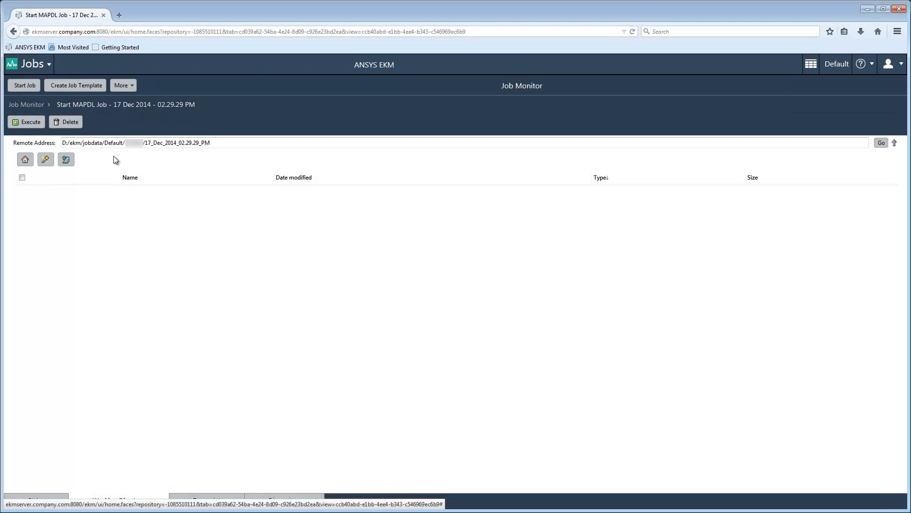
Go to the Data area and start a batch job on OptimTee.aedt from its context menu
click(48, 66)
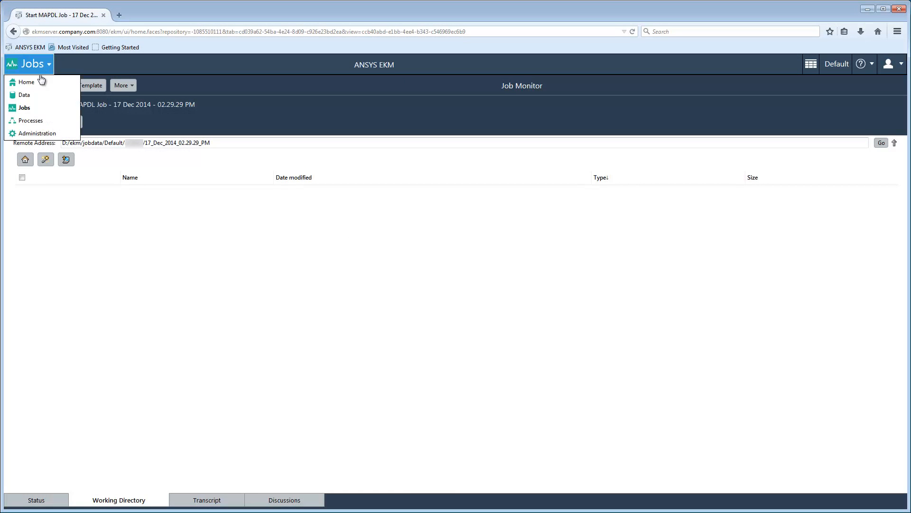
click(25, 99)
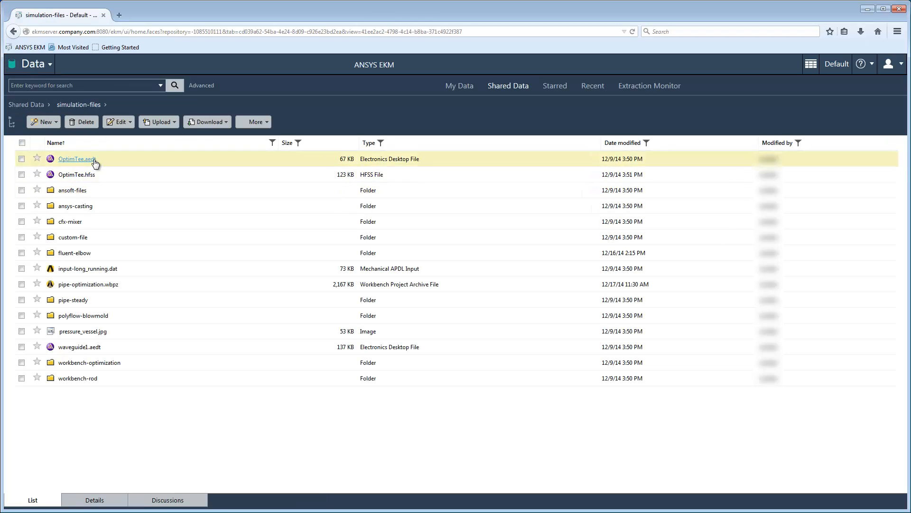
click(94, 162)
right_click(94, 160)
mouse_move(124, 205)
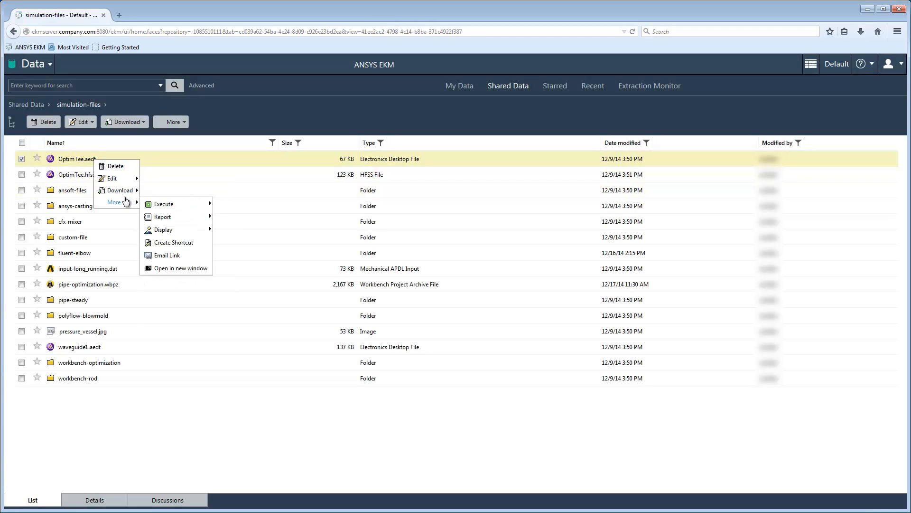
mouse_move(186, 205)
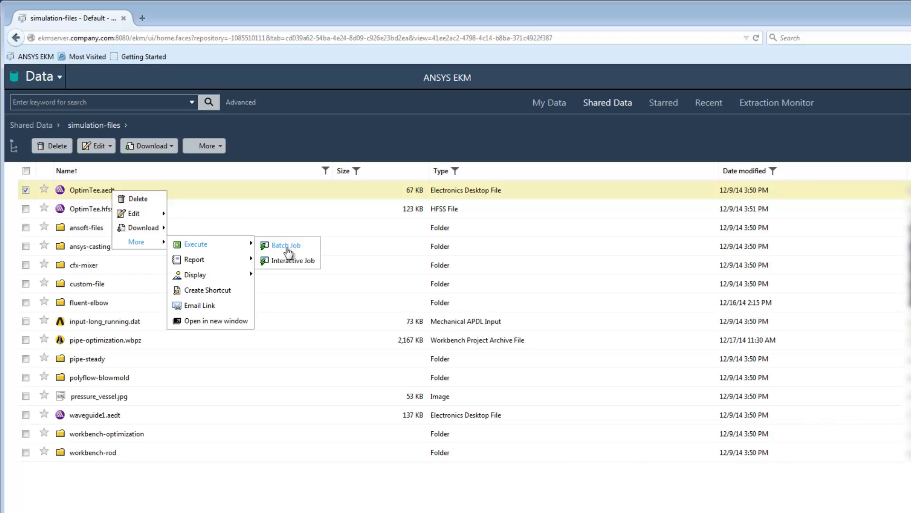
click(286, 245)
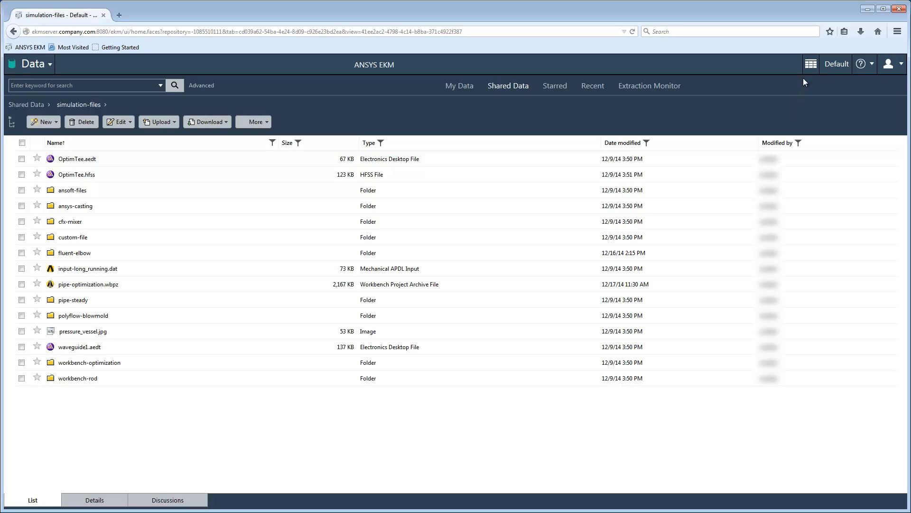
Start a Fluent+LSF+Parallel+Batch job from the applications launcher, keeping the default job name
click(812, 65)
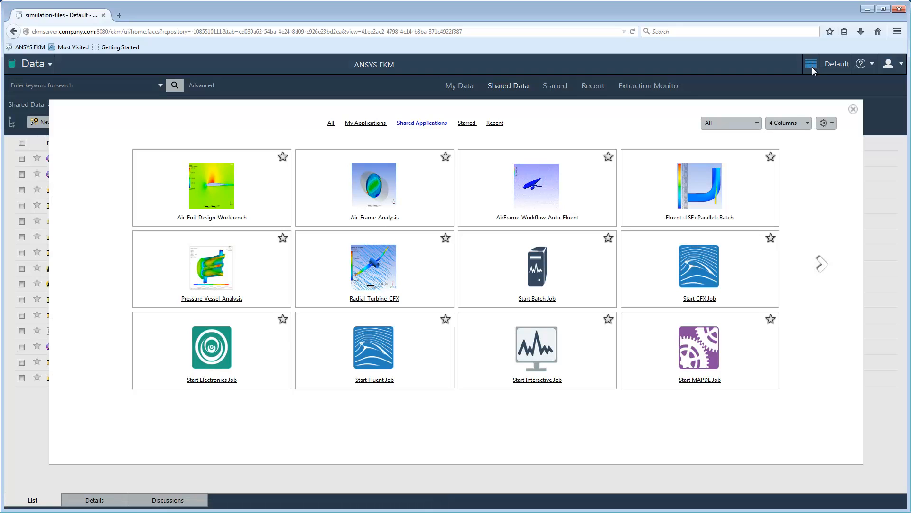
click(708, 183)
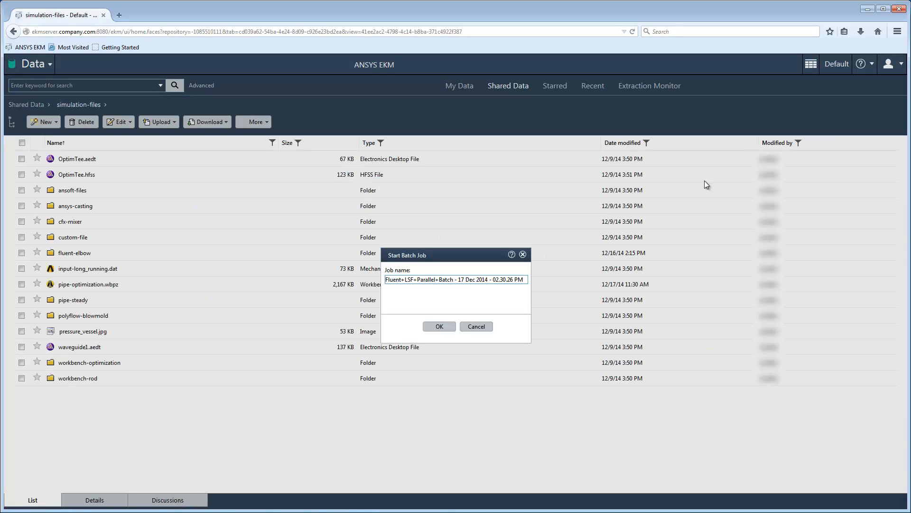
click(440, 326)
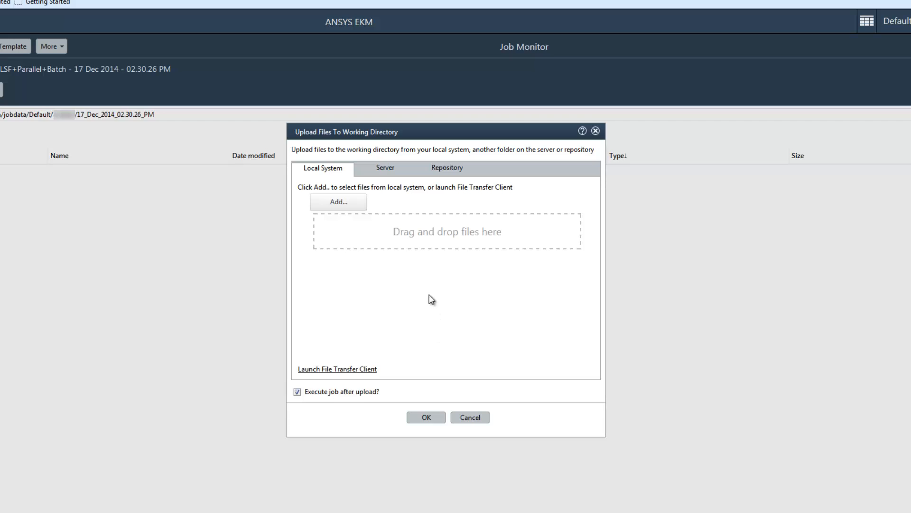
Review the Server, Repository and Local System upload sources in the upload dialog
click(386, 169)
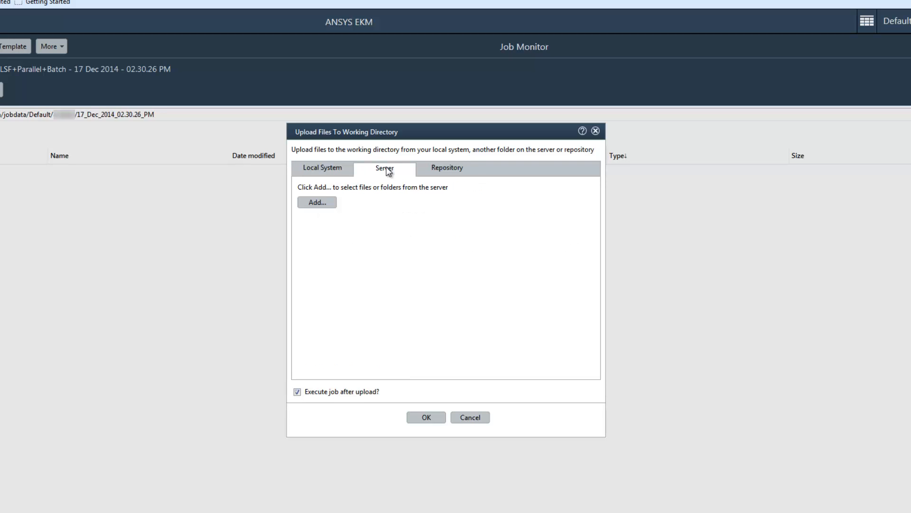
click(443, 172)
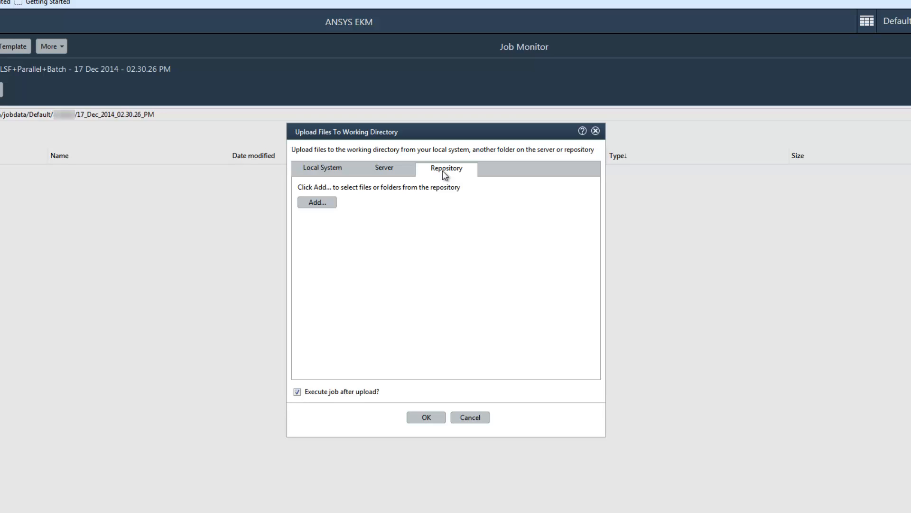
click(326, 171)
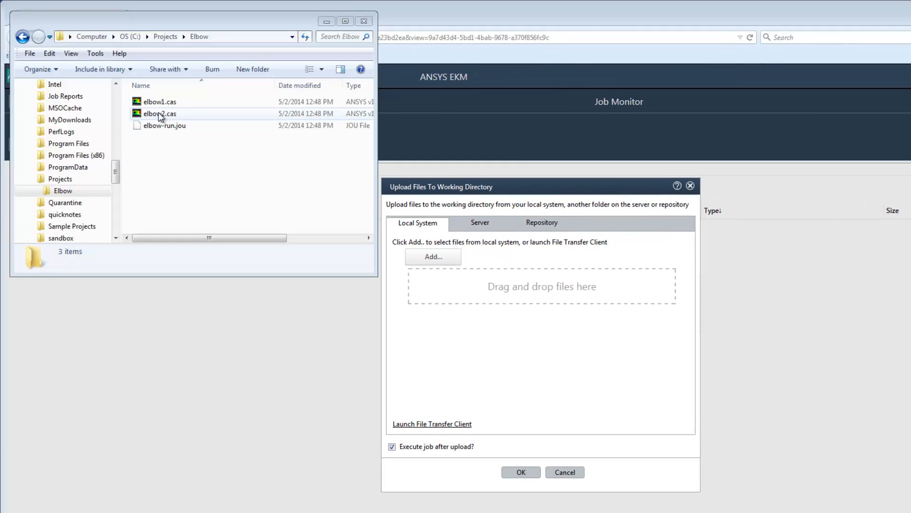
Upload elbow2.cas from the local system and elbow-run.jou from the repository's simulation-files/fluent-elbow folder, executing the job after upload
drag(158, 114, 520, 289)
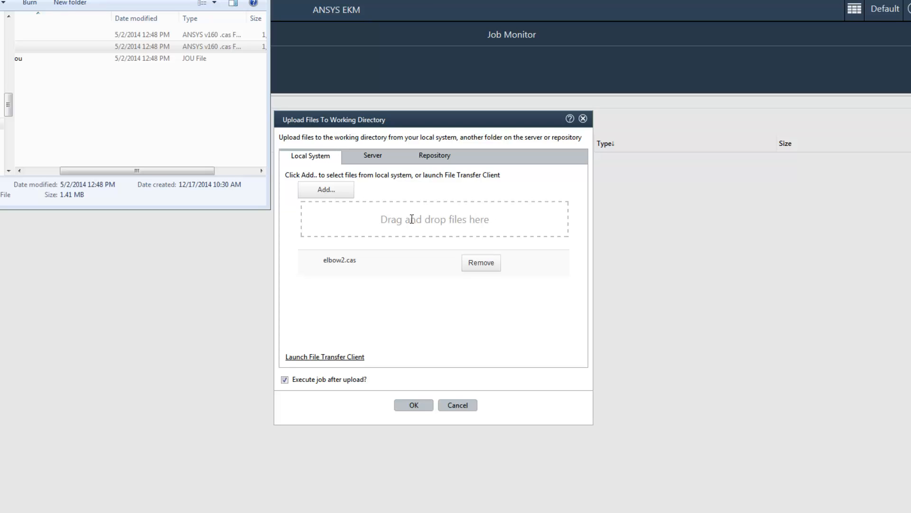
click(434, 161)
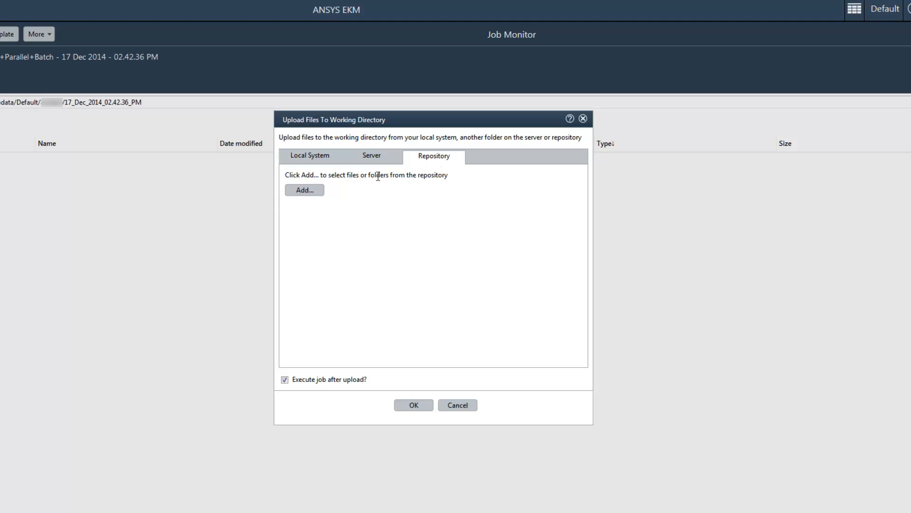
click(320, 192)
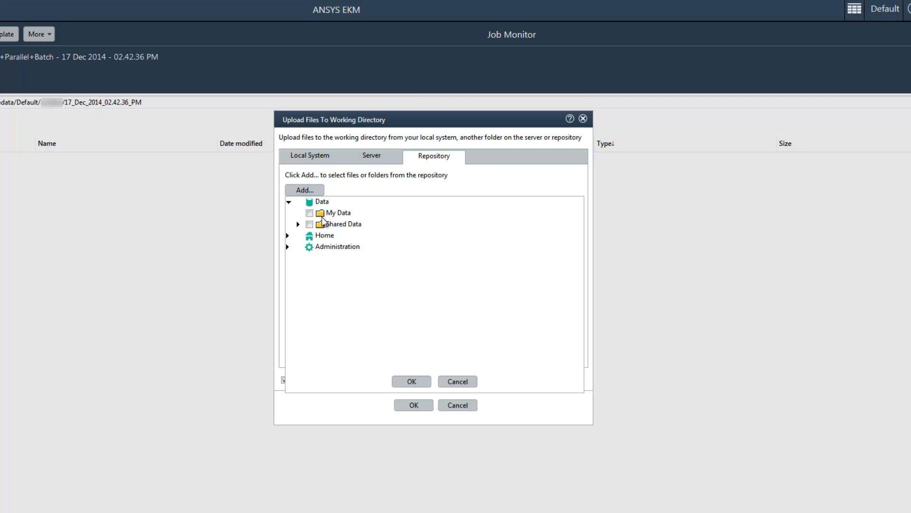
click(300, 224)
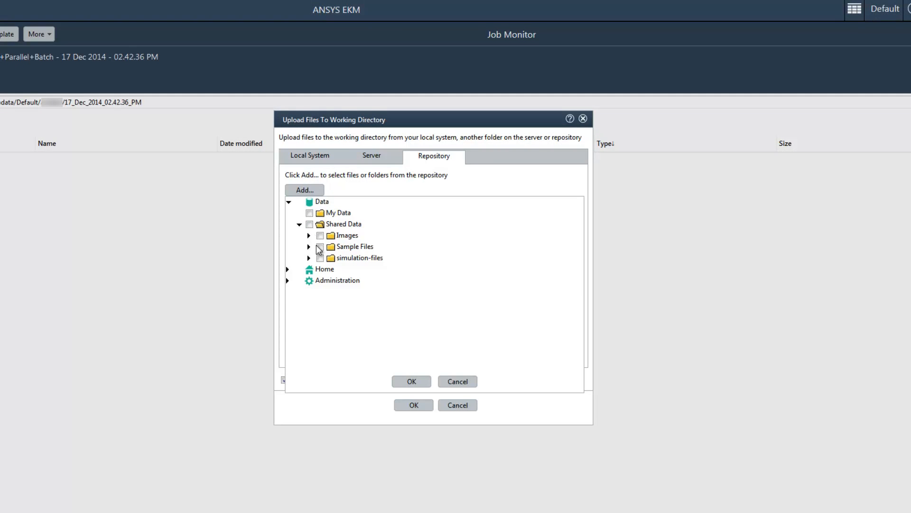
click(309, 258)
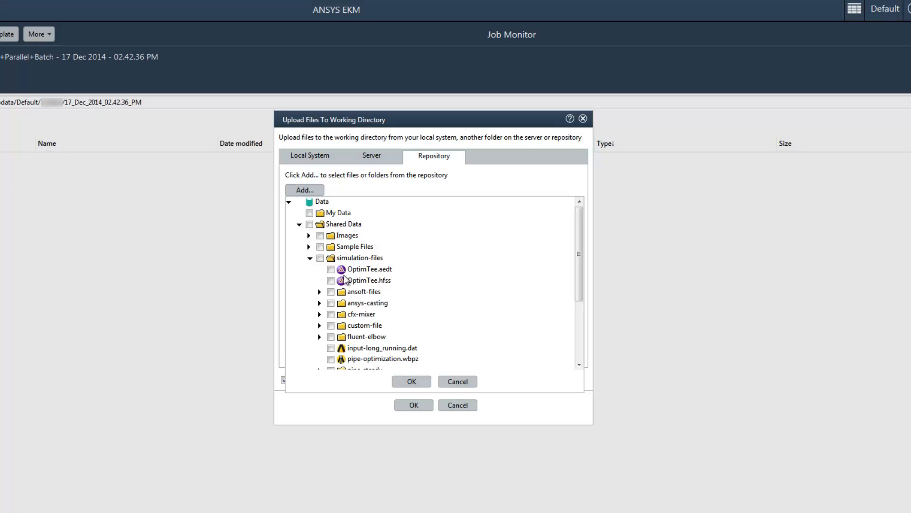
click(319, 336)
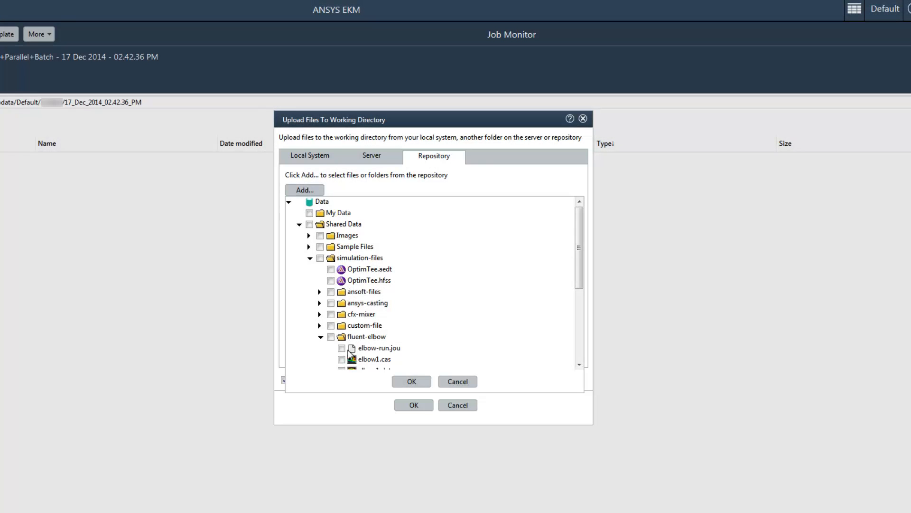
click(341, 348)
click(427, 380)
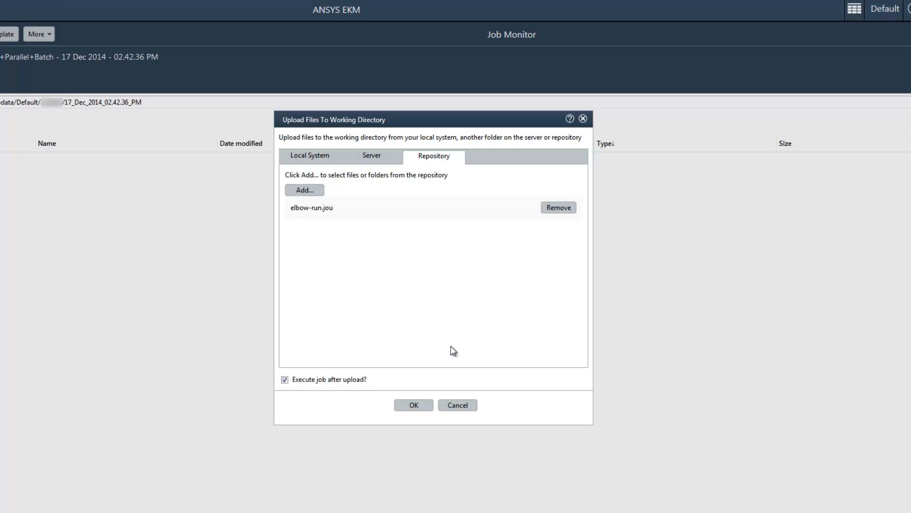
click(422, 405)
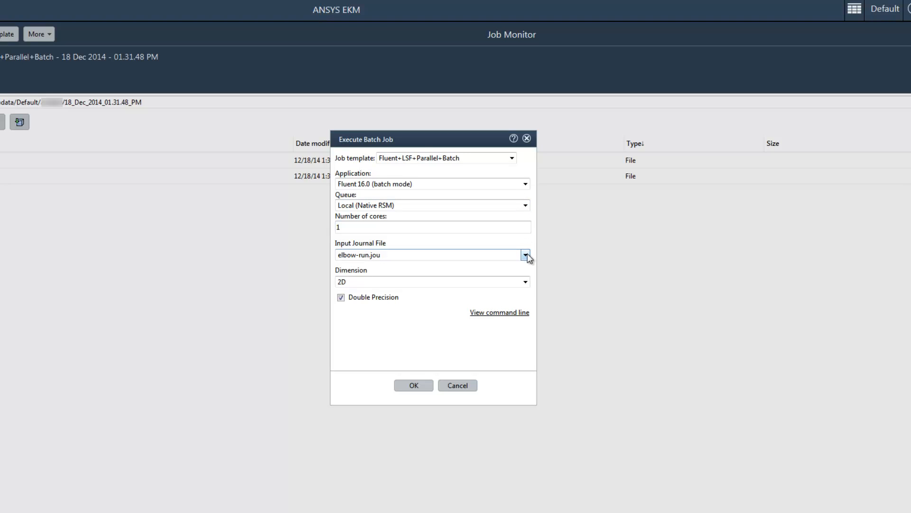
Set the batch job's Dimension to 3D and submit it
click(524, 282)
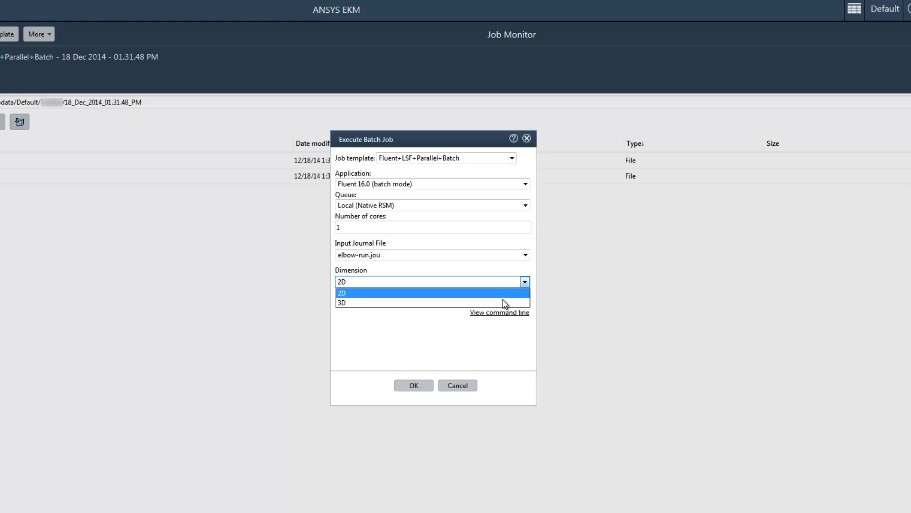
click(503, 303)
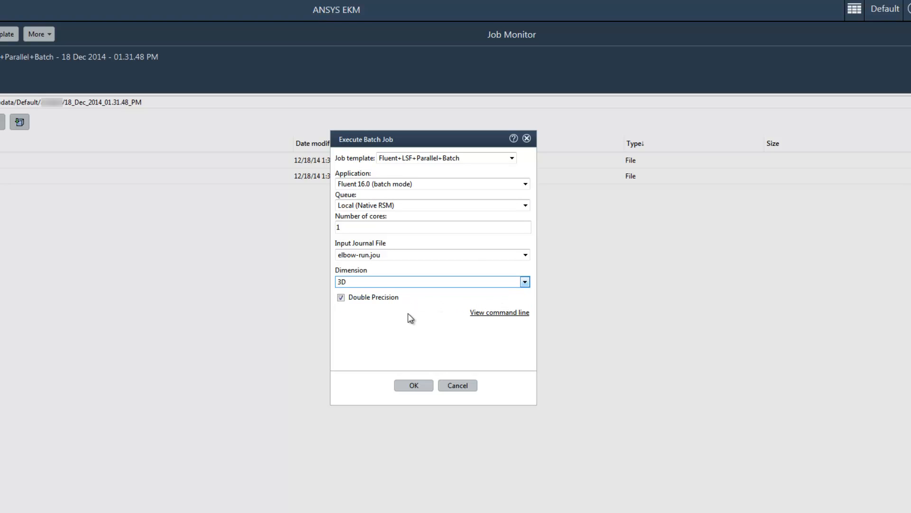
click(425, 384)
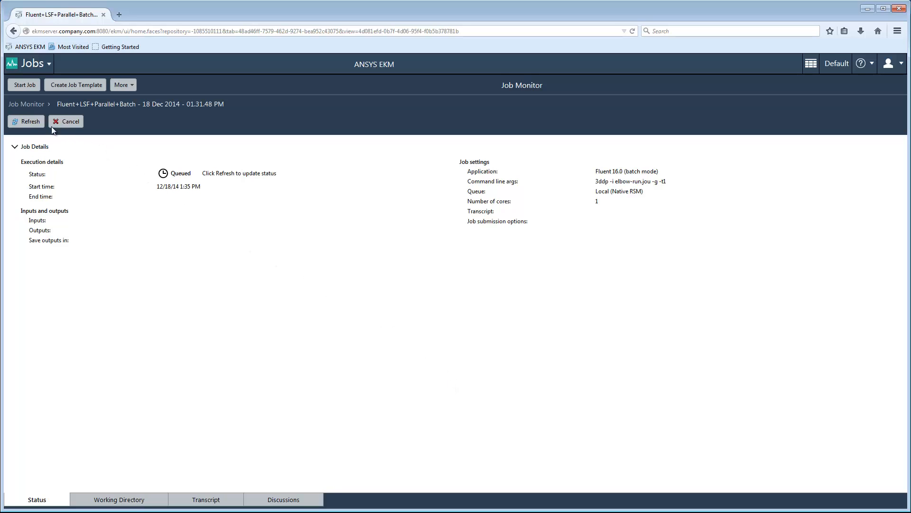
Refresh the job status and review the job transcript and working directory
click(39, 125)
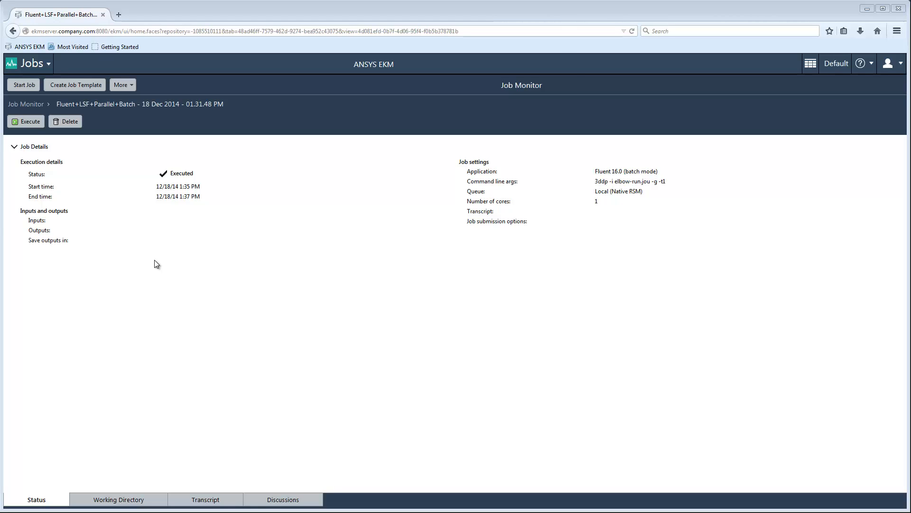
click(212, 501)
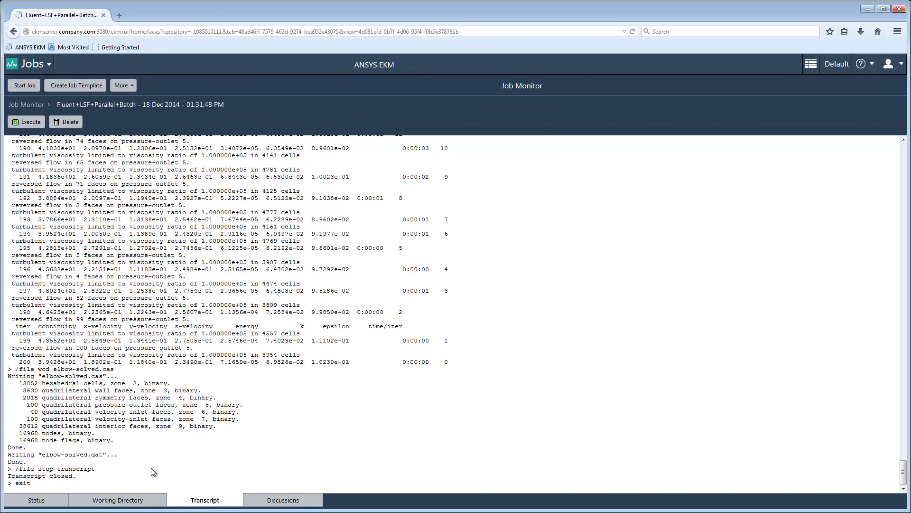
click(122, 499)
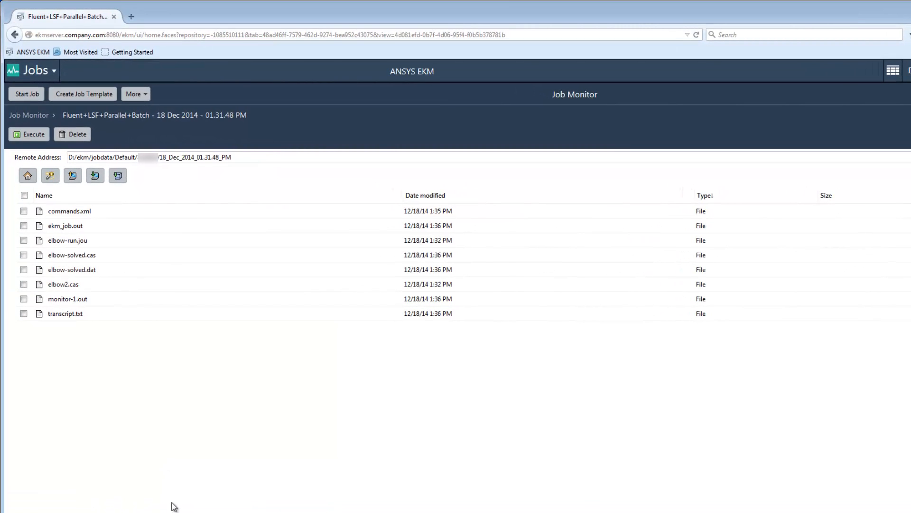
Save elbow-solved.cas and elbow-solved.dat to the repository folder /Data/Shared Data/Solved
click(23, 255)
click(25, 269)
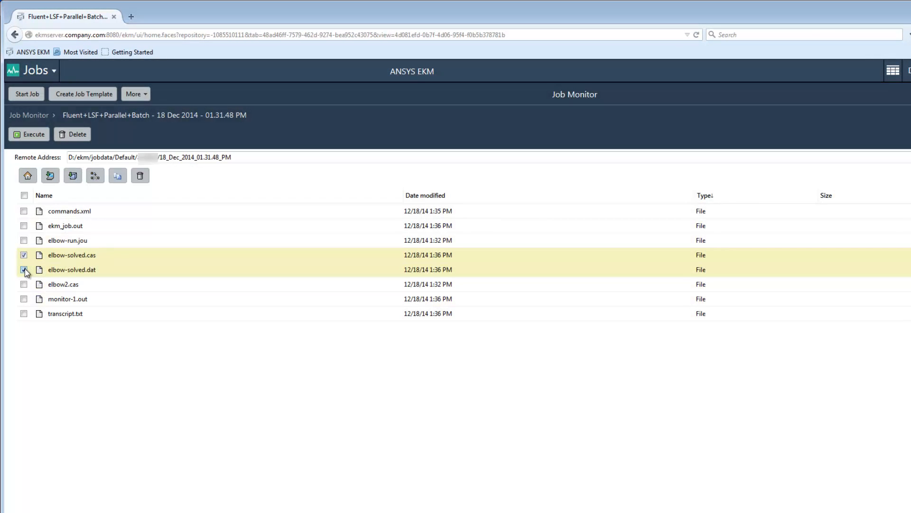
click(74, 179)
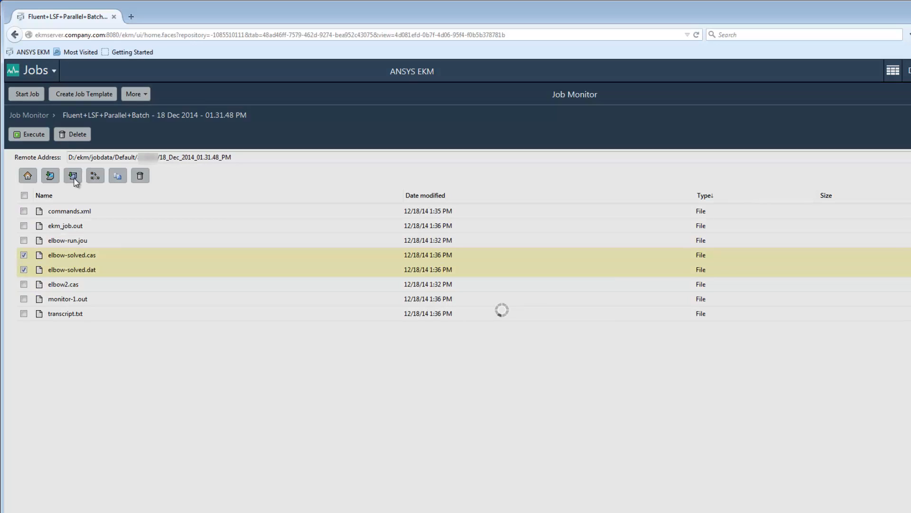
click(494, 351)
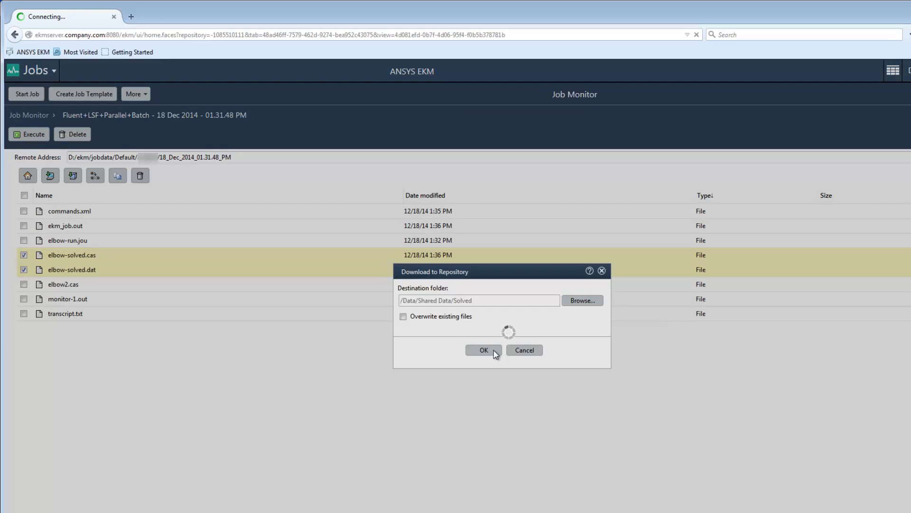
click(493, 351)
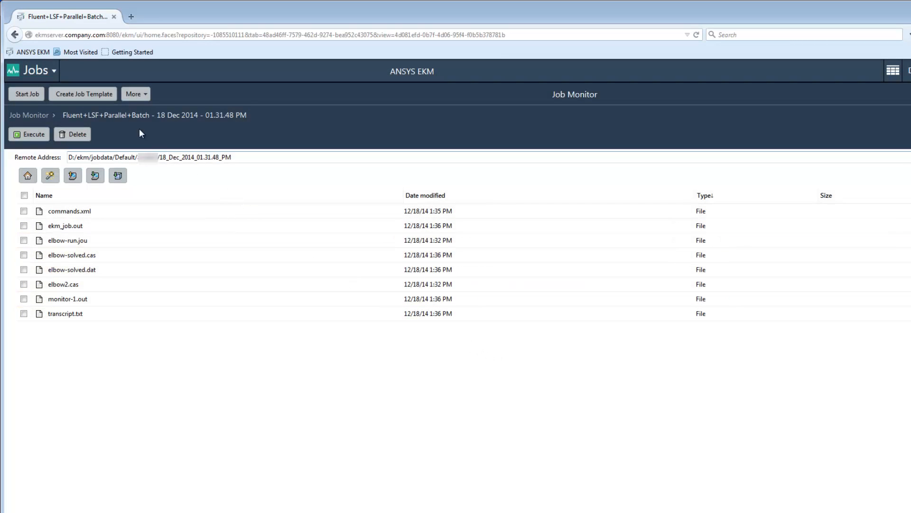
Open elbow-solved.cas from the Shared Data Solved folder and rotate its 3D model image
click(55, 71)
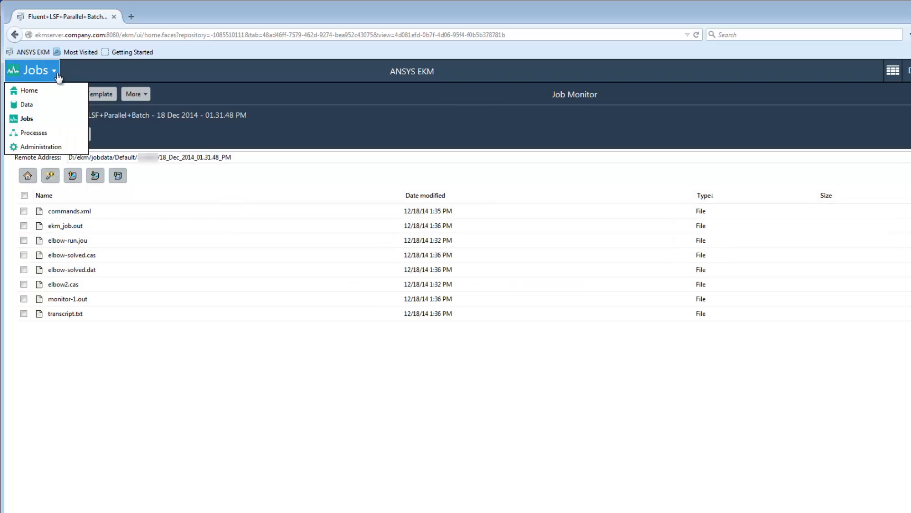
click(33, 104)
click(107, 175)
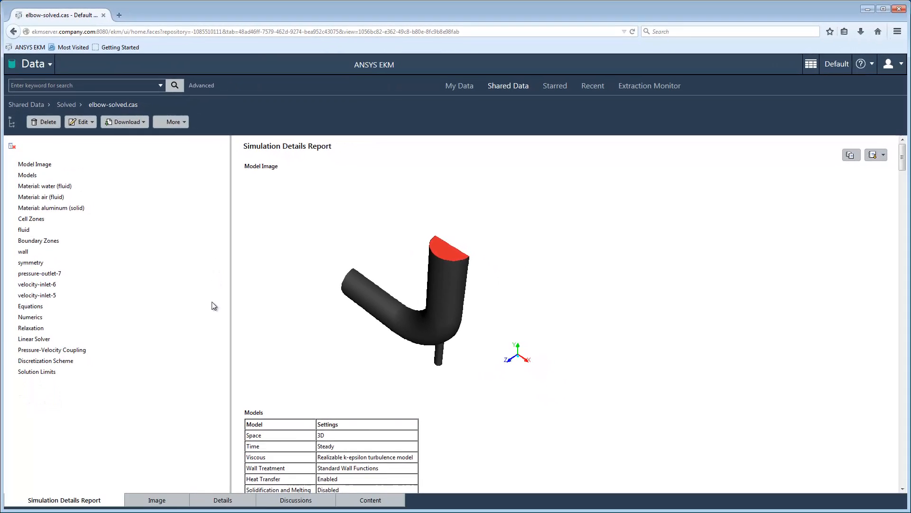
click(161, 500)
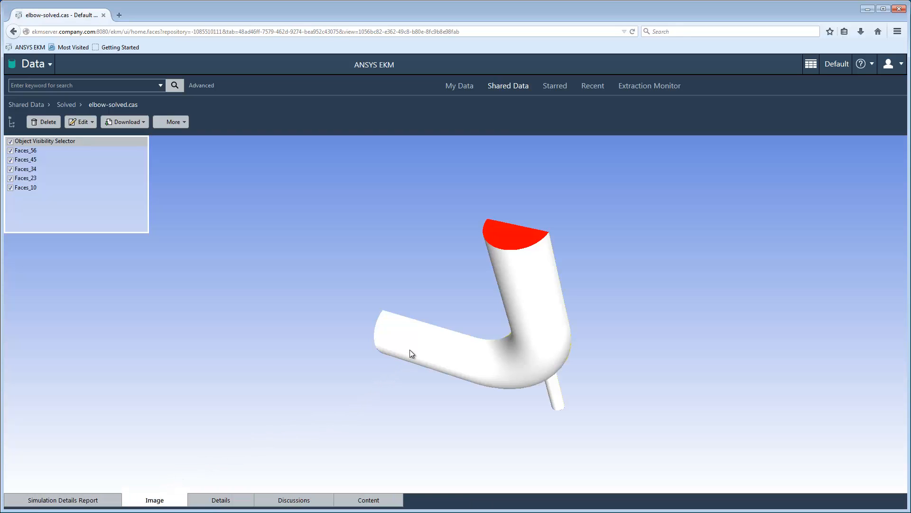
mouse_move(410, 350)
mouse_down()
mouse_move(432, 331)
mouse_move(417, 364)
mouse_up()
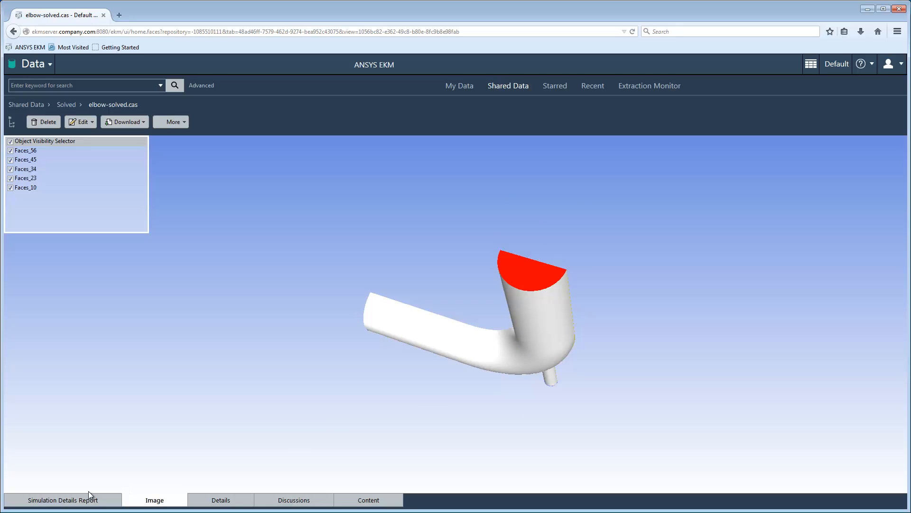
Return to the Simulation Details Report and open its export options
click(72, 499)
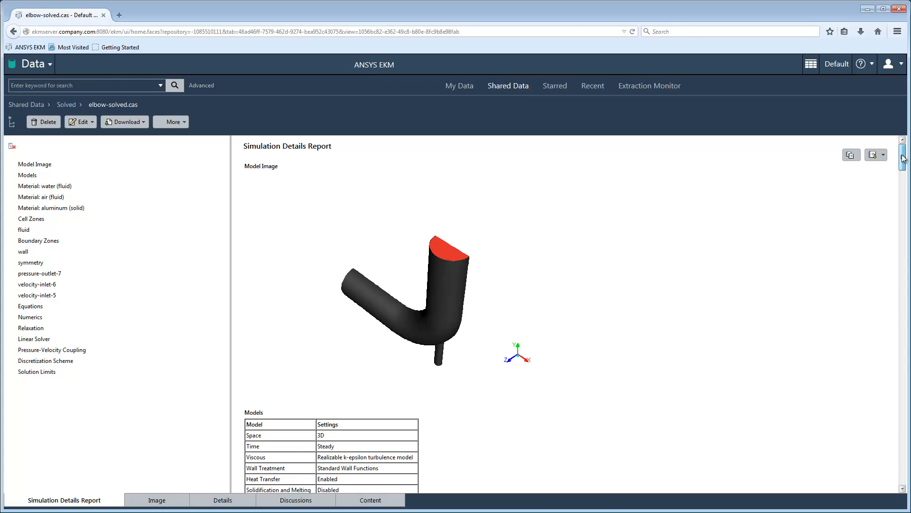
drag(902, 159, 895, 195)
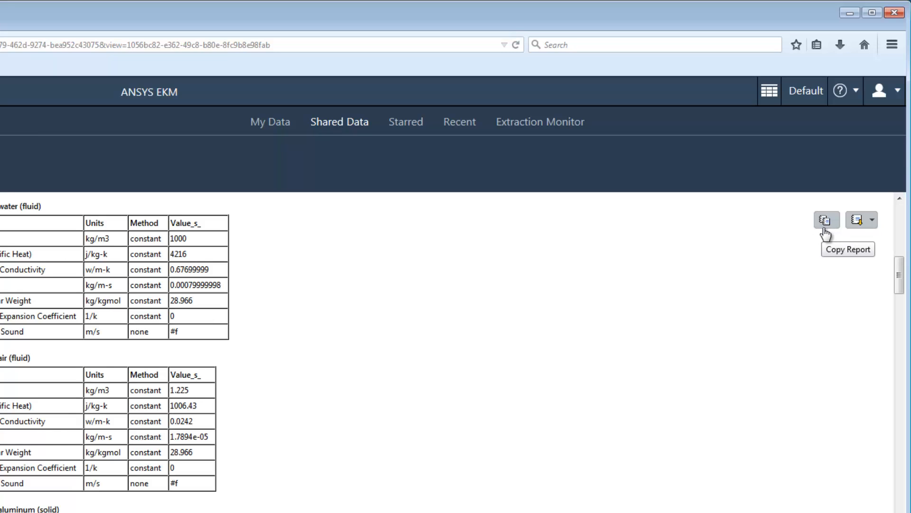
click(872, 219)
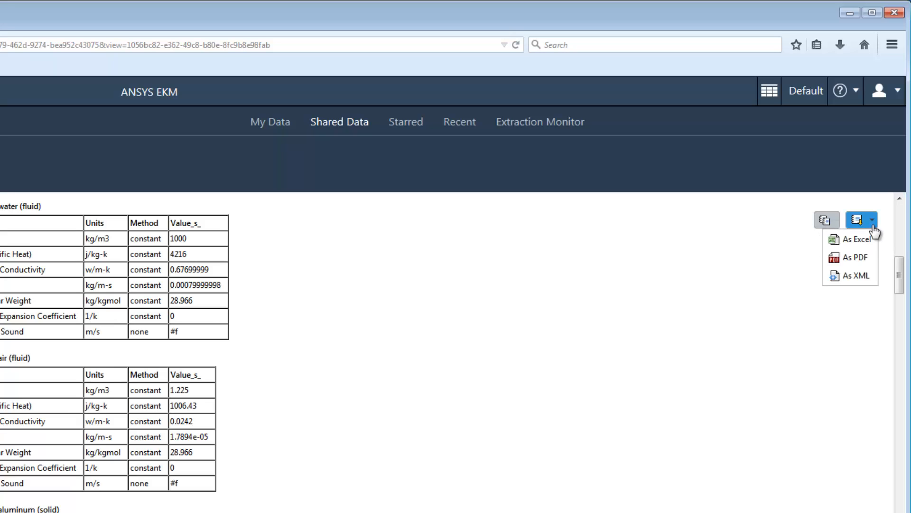